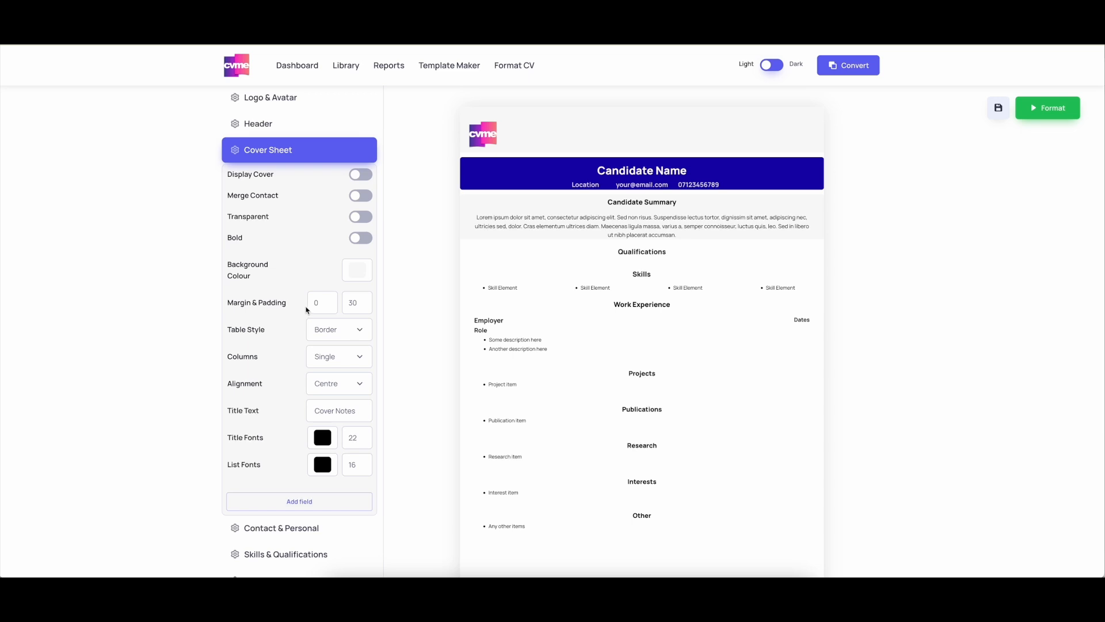
# Step: Turn on the cover sheet display and add a Candidate name field labelled "Name"
pyautogui.scroll(-1, 301, 300)
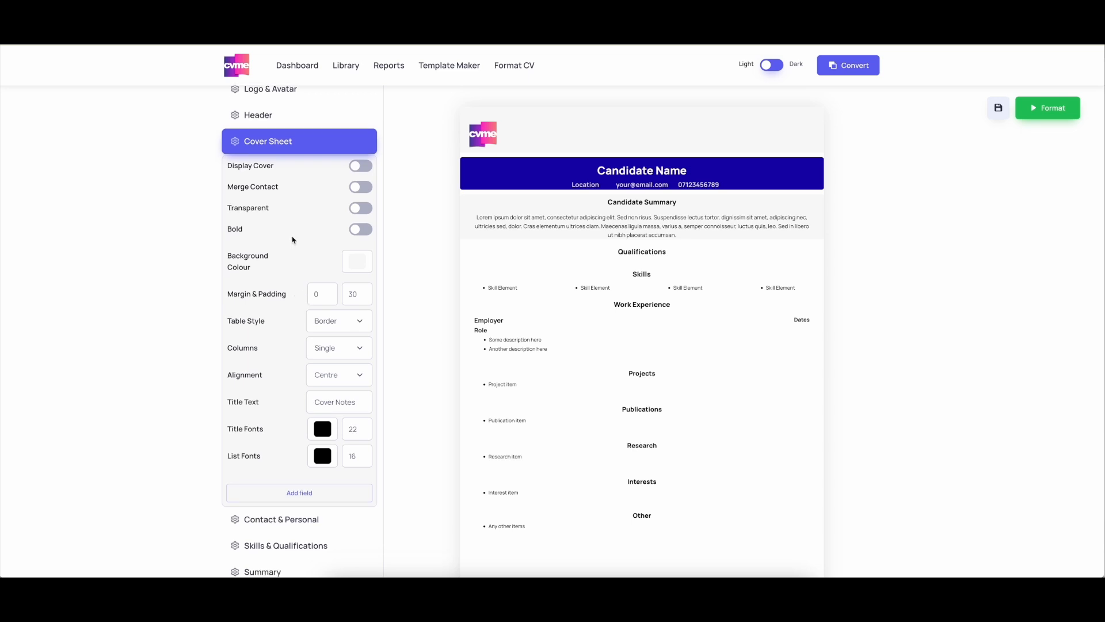
pyautogui.click(361, 167)
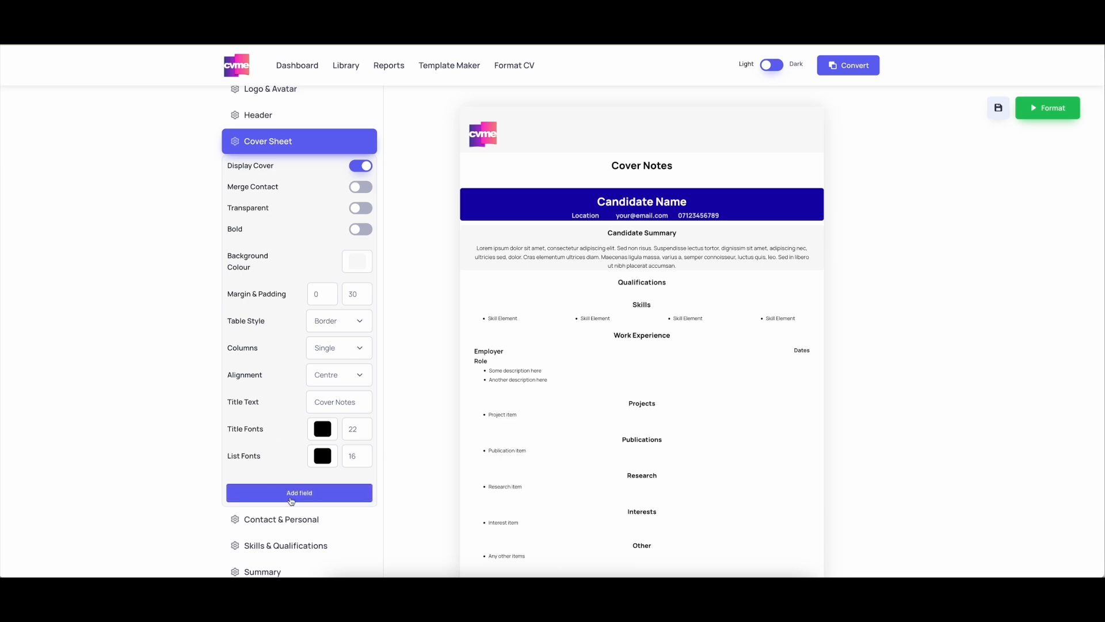
pyautogui.click(299, 502)
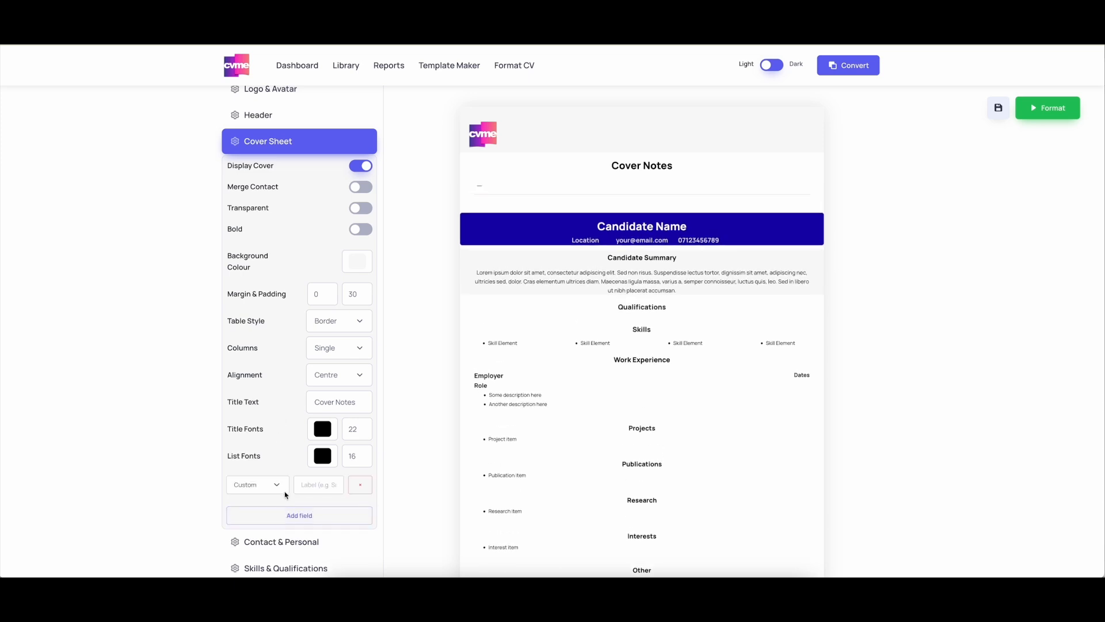
pyautogui.click(281, 489)
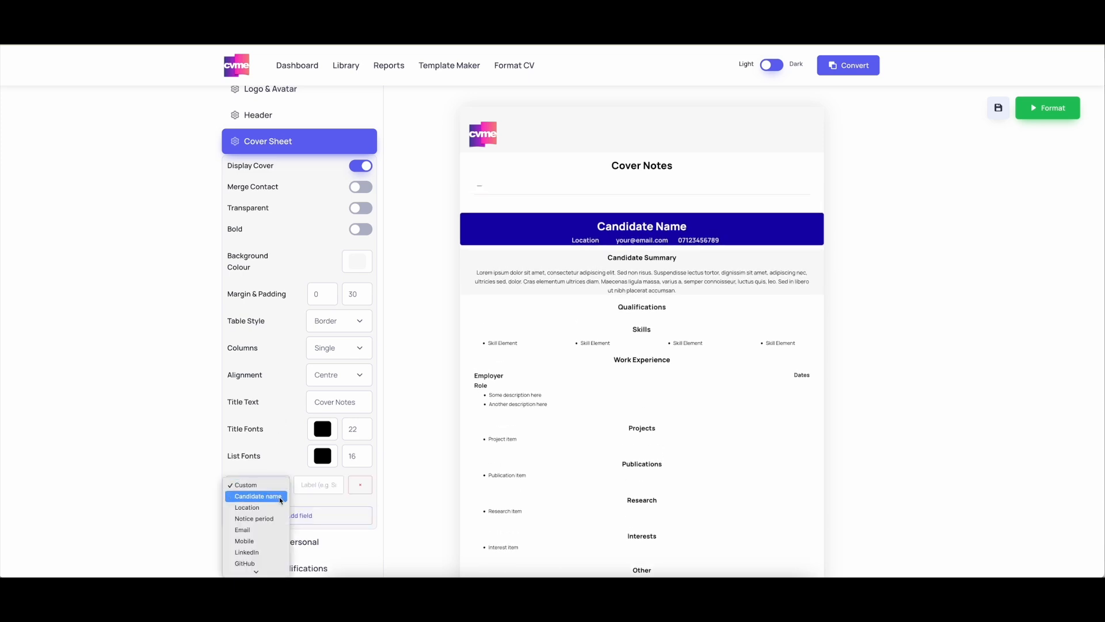
pyautogui.click(281, 499)
pyautogui.click(313, 485)
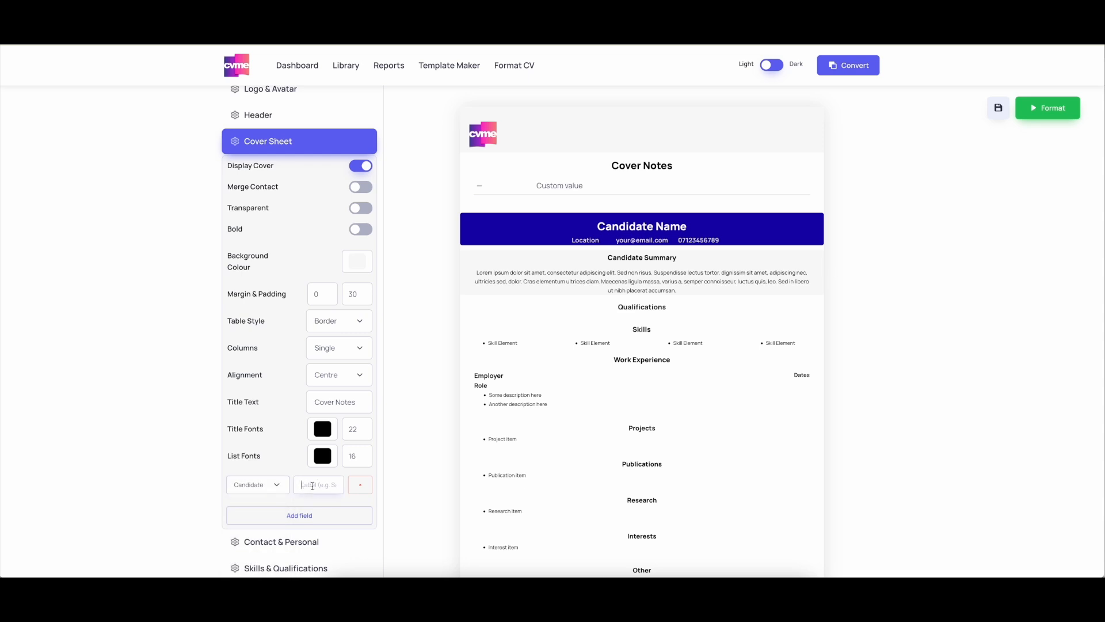
pyautogui.write('Name')
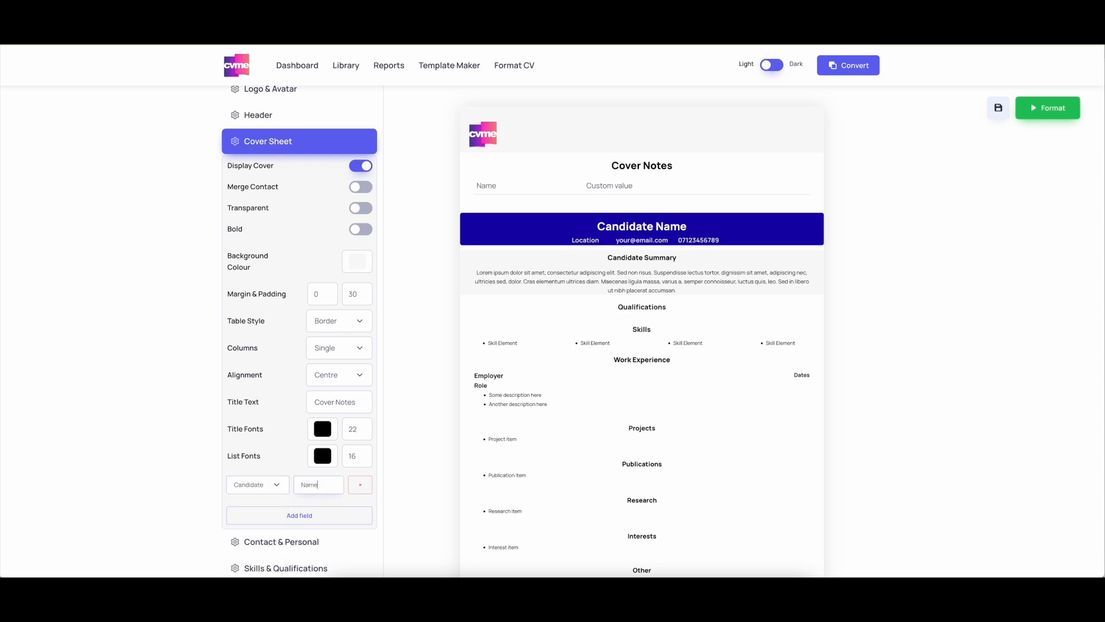
# Step: Add a second cover sheet field of type Location with the label "Location"
pyautogui.click(315, 509)
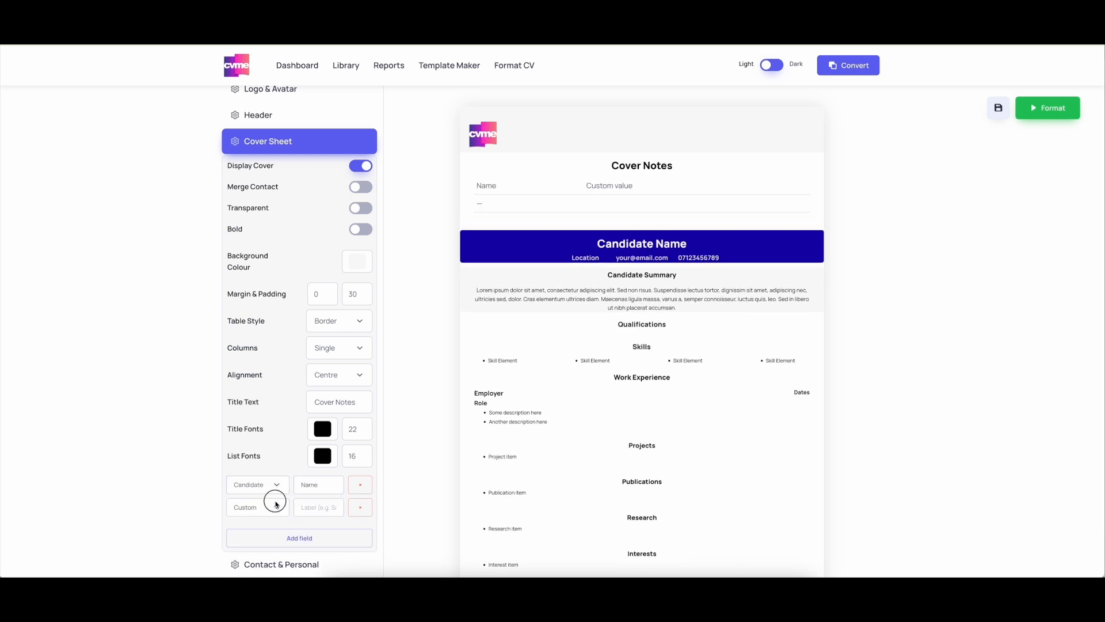
pyautogui.click(276, 507)
pyautogui.click(251, 530)
pyautogui.click(308, 509)
pyautogui.write('Location')
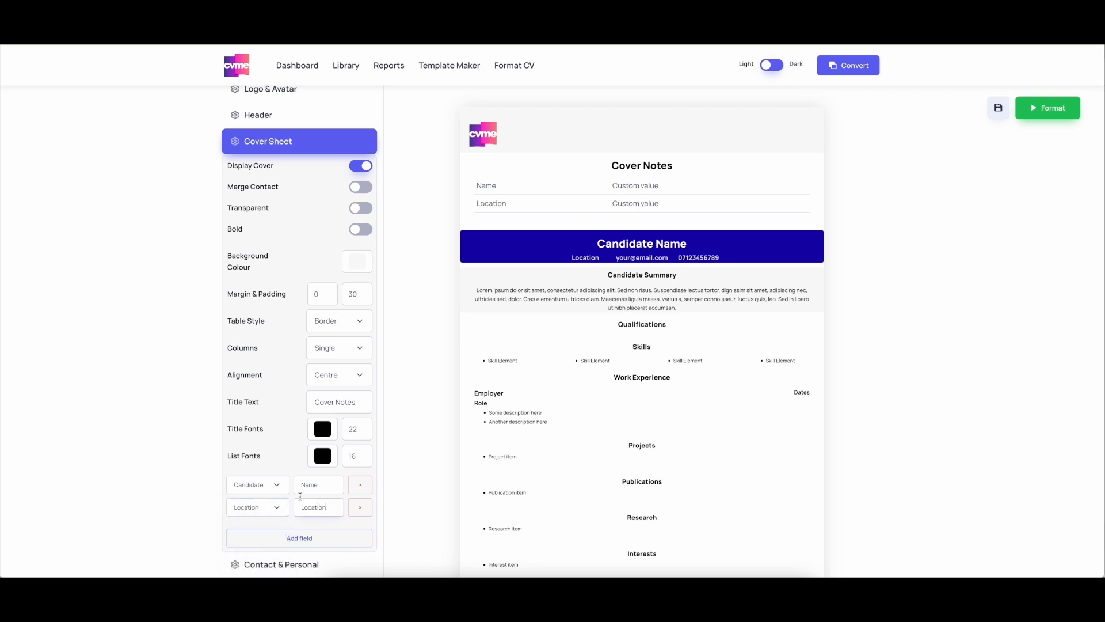
# Step: Add a Notice period field labelled "Notice" to the cover sheet and remove the Candidate name field
pyautogui.scroll(-3, 300, 497)
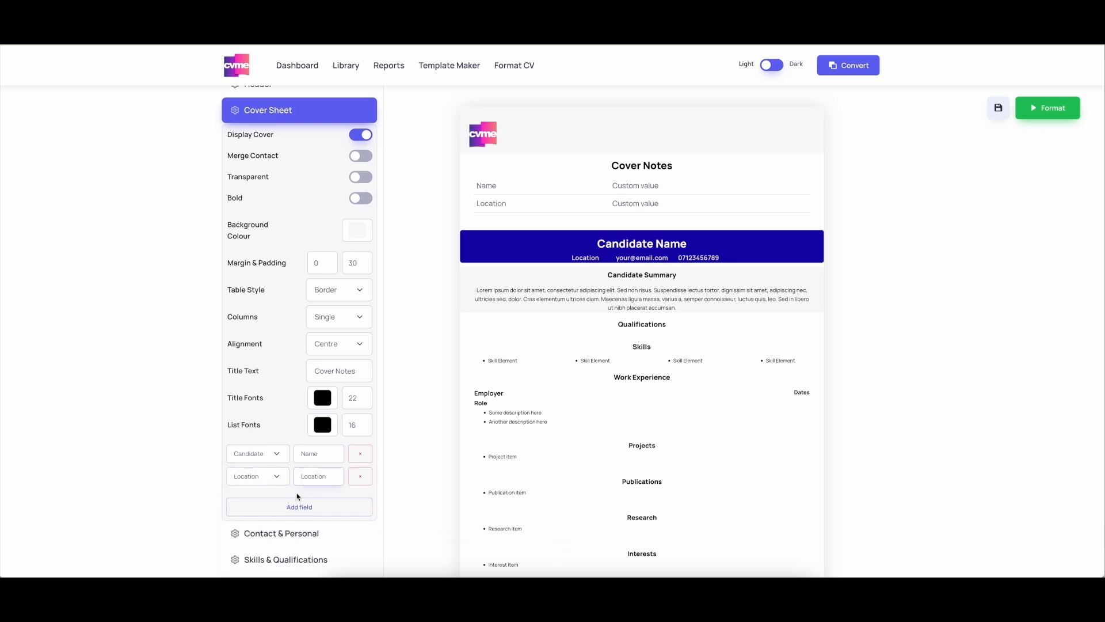
pyautogui.click(296, 438)
pyautogui.click(278, 433)
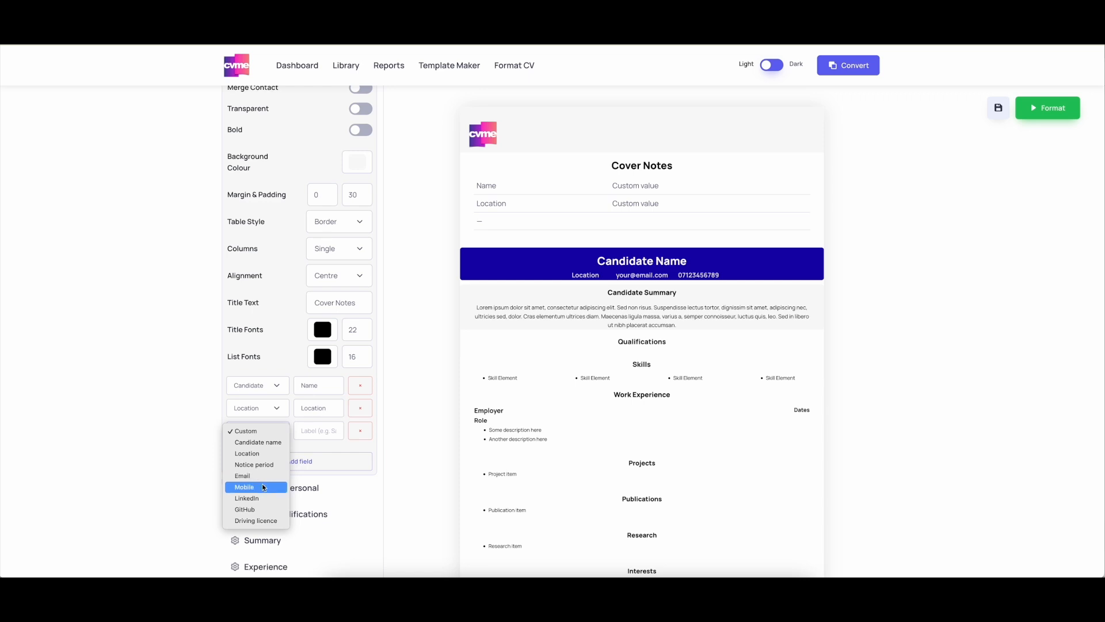
pyautogui.click(262, 465)
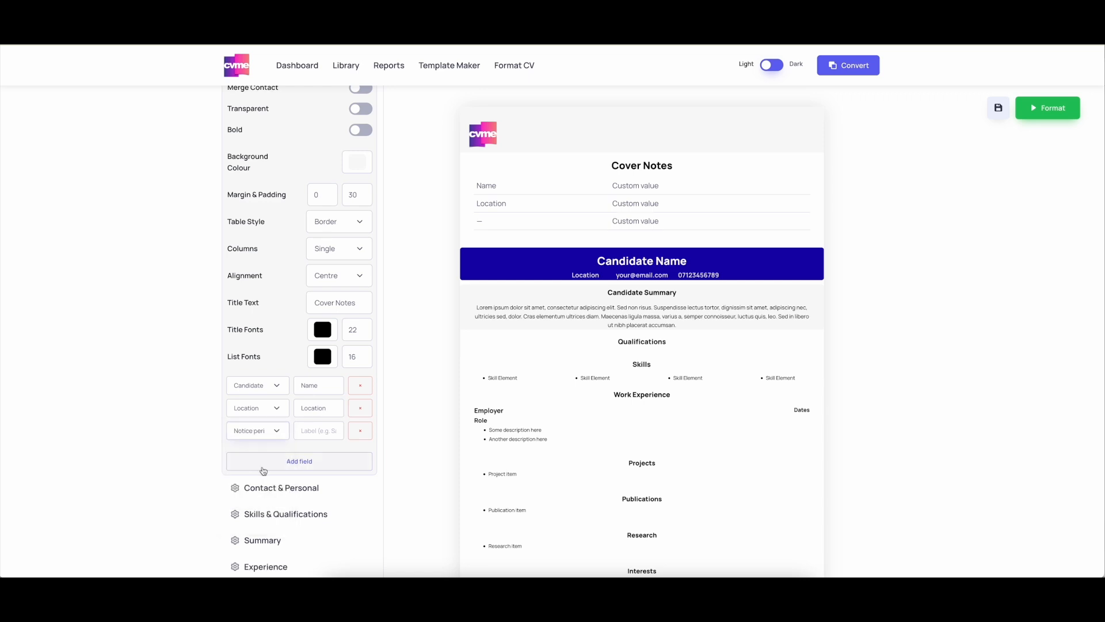
pyautogui.click(310, 429)
pyautogui.write('Notice')
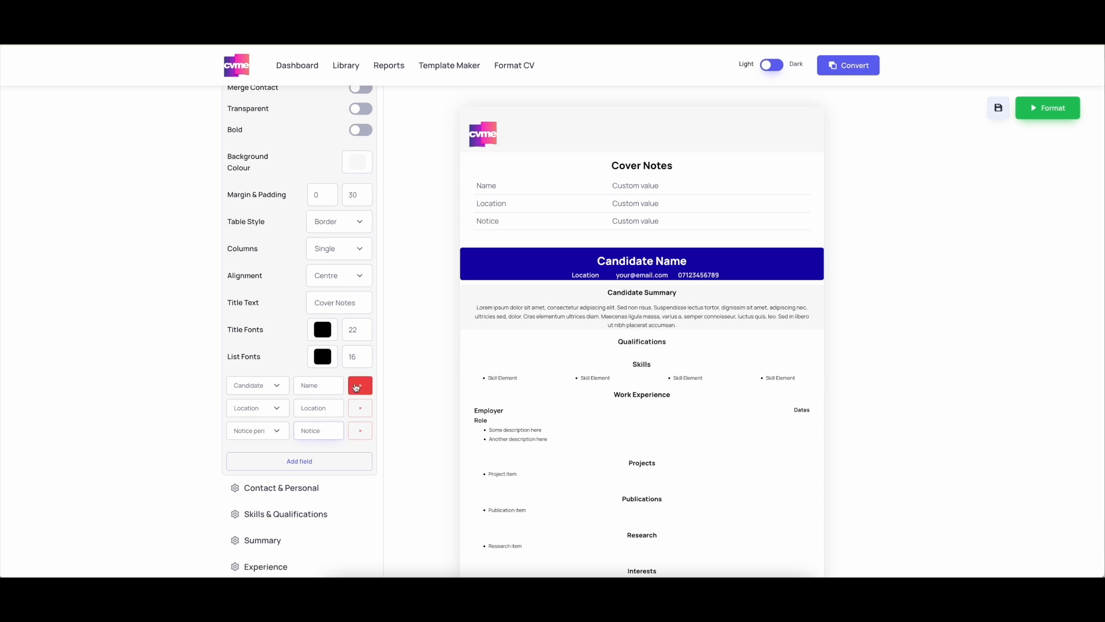
pyautogui.click(357, 387)
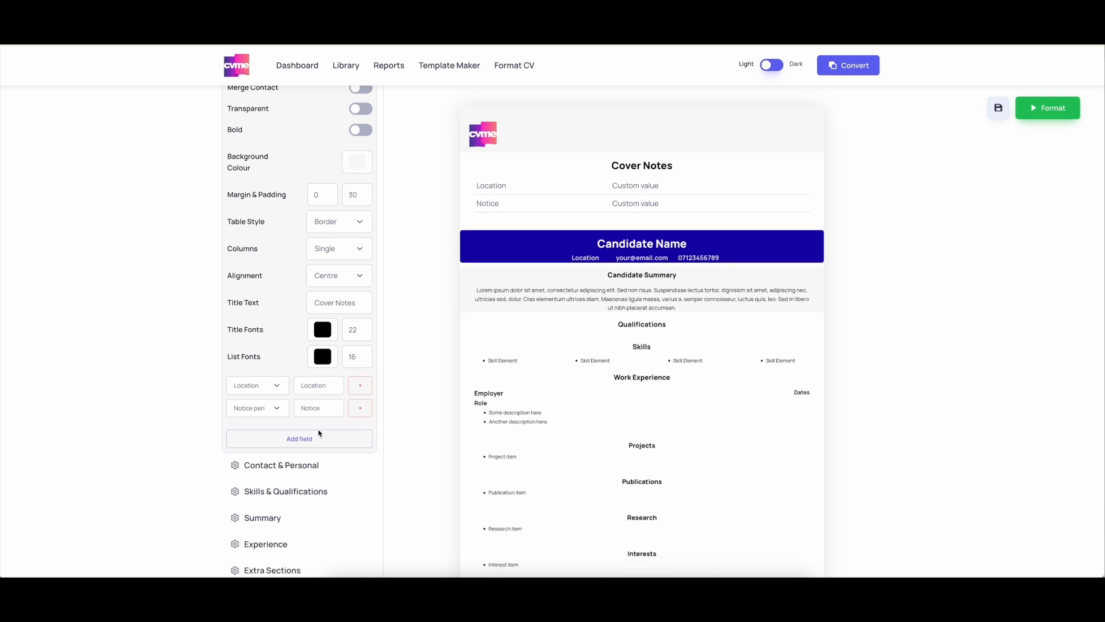
# Step: Add a LinkedIn field with the label "LinkedIn" to the cover sheet
pyautogui.click(313, 438)
pyautogui.click(285, 431)
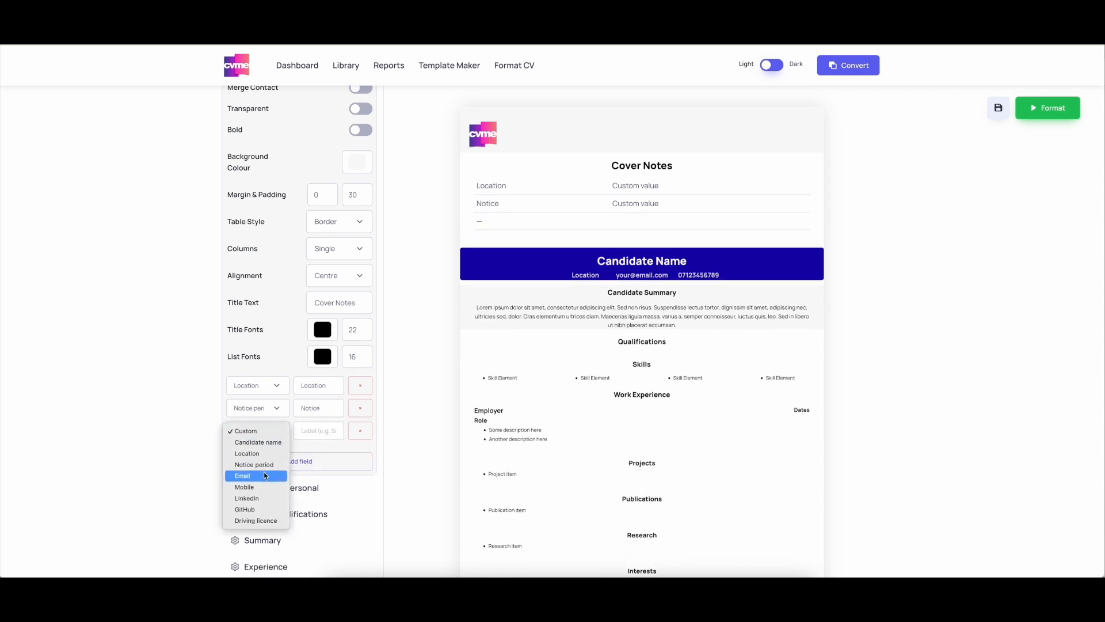
pyautogui.click(258, 504)
pyautogui.click(312, 433)
pyautogui.write('LinkedIn')
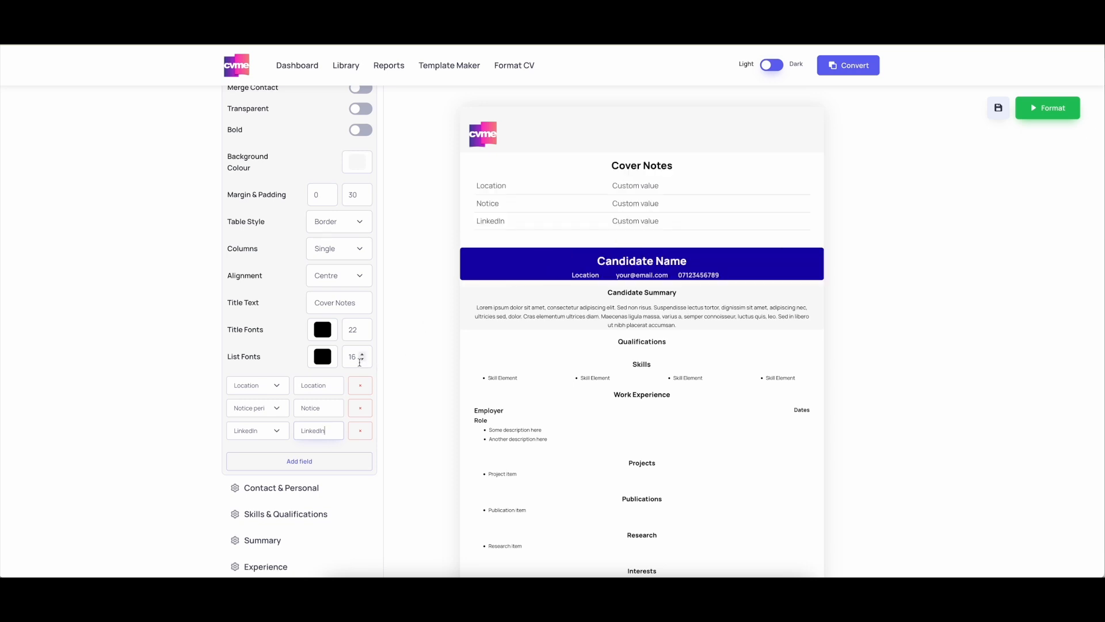
# Step: Try the None, Row Lines and Border table styles on the cover sheet fields
pyautogui.scroll(3, 322, 334)
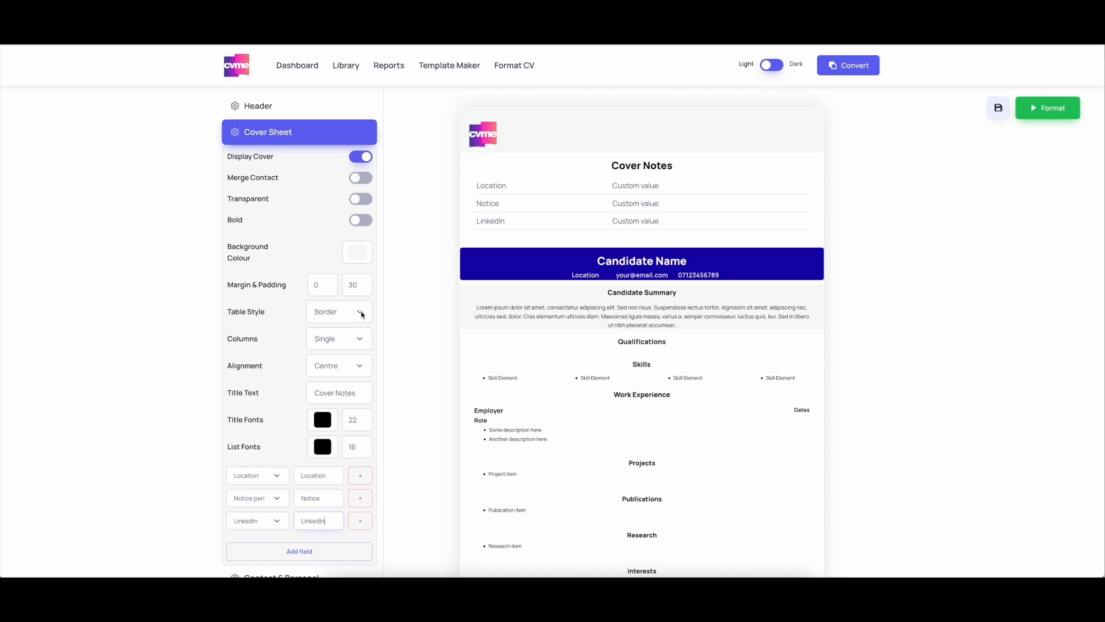
pyautogui.click(362, 315)
pyautogui.click(334, 327)
pyautogui.click(359, 318)
pyautogui.click(350, 326)
pyautogui.click(348, 312)
pyautogui.click(346, 293)
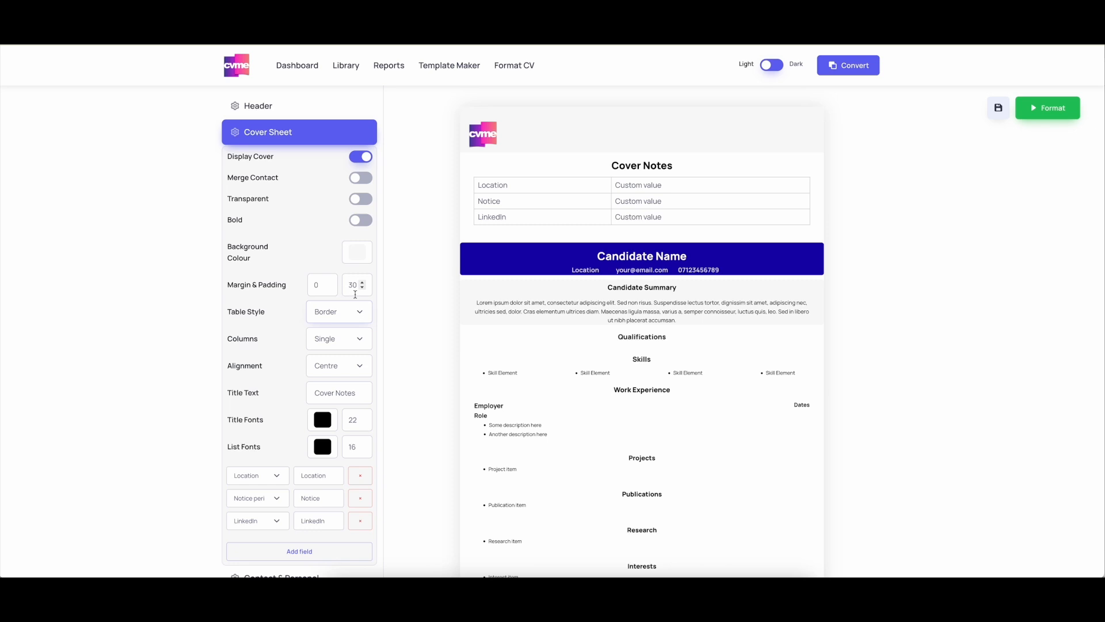
# Step: Set the cover sheet's table style to None and its columns to Triple
pyautogui.click(357, 314)
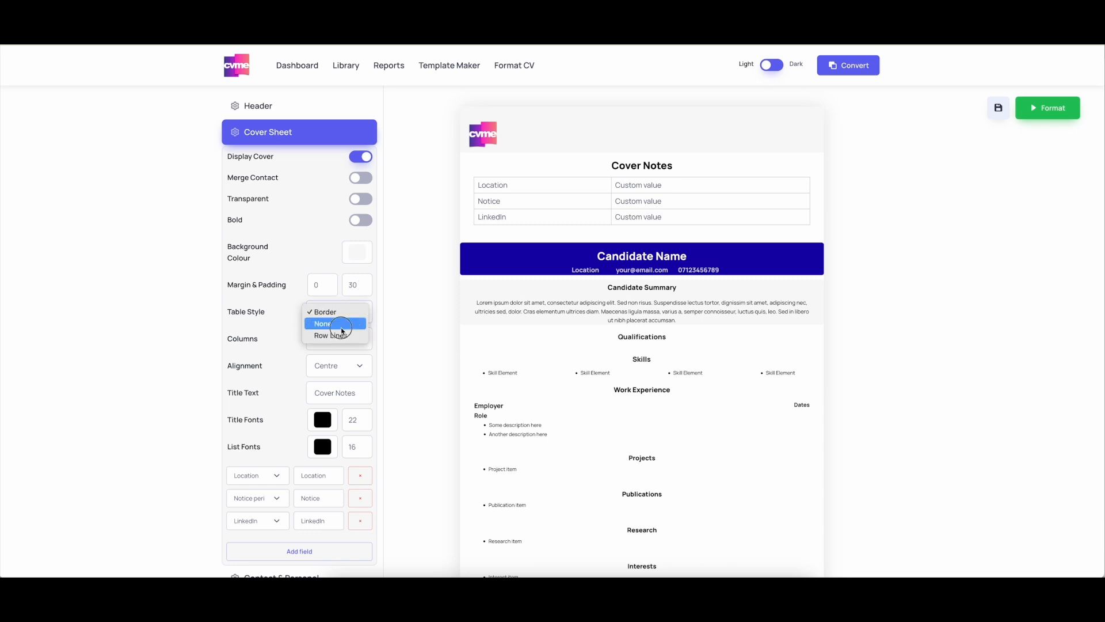
pyautogui.click(342, 327)
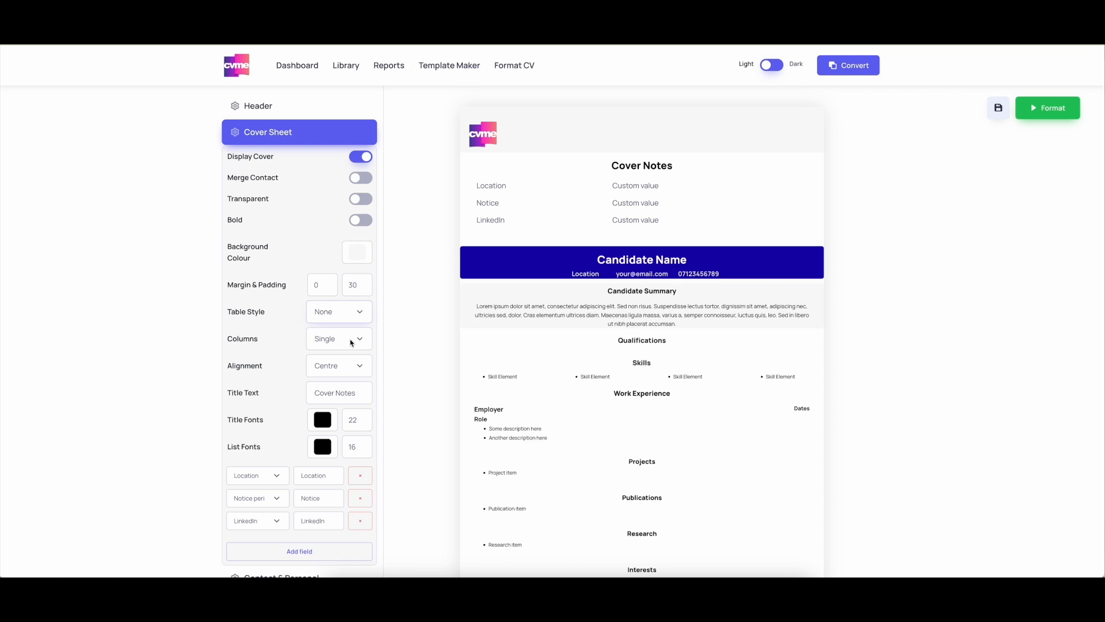
pyautogui.click(364, 341)
pyautogui.click(347, 349)
pyautogui.click(362, 339)
pyautogui.click(351, 350)
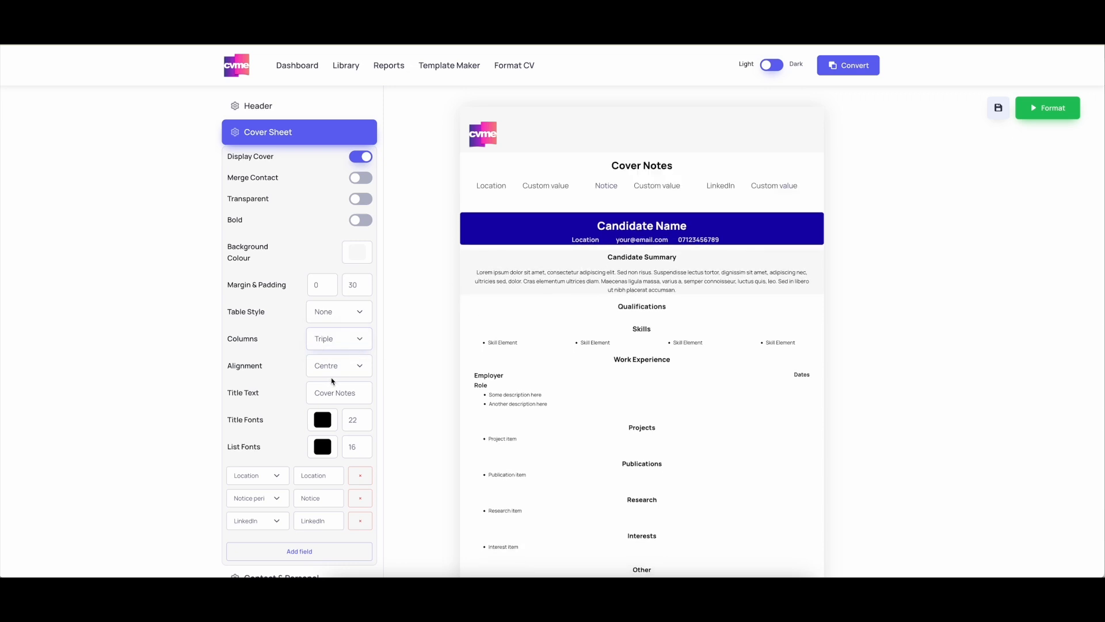
# Step: Check the cover sheet's alignment options and title text, keeping the Centre alignment
pyautogui.click(360, 371)
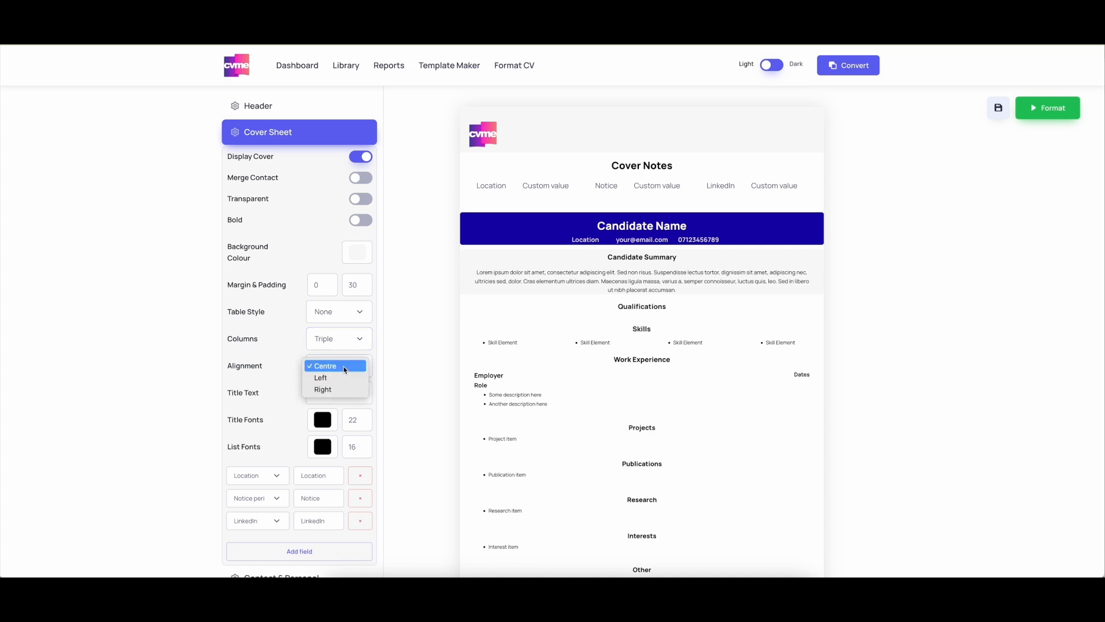
pyautogui.click(345, 370)
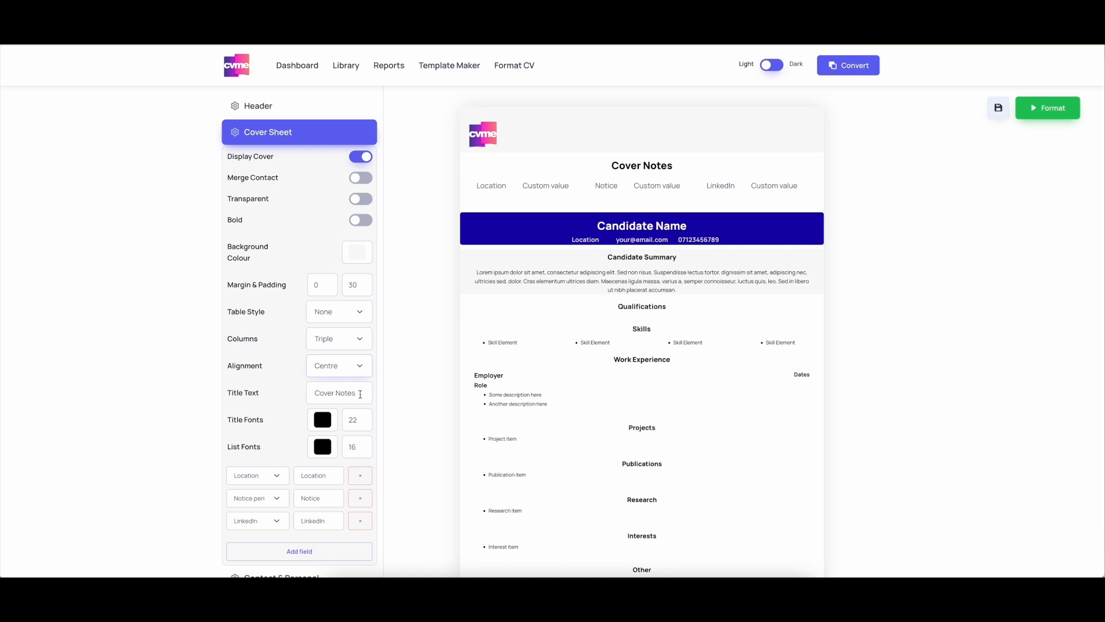
pyautogui.click(361, 394)
# Step: Set the cover sheet's title font colour to purple, RGB 169, 38, 217
pyautogui.scroll(-2, 350, 399)
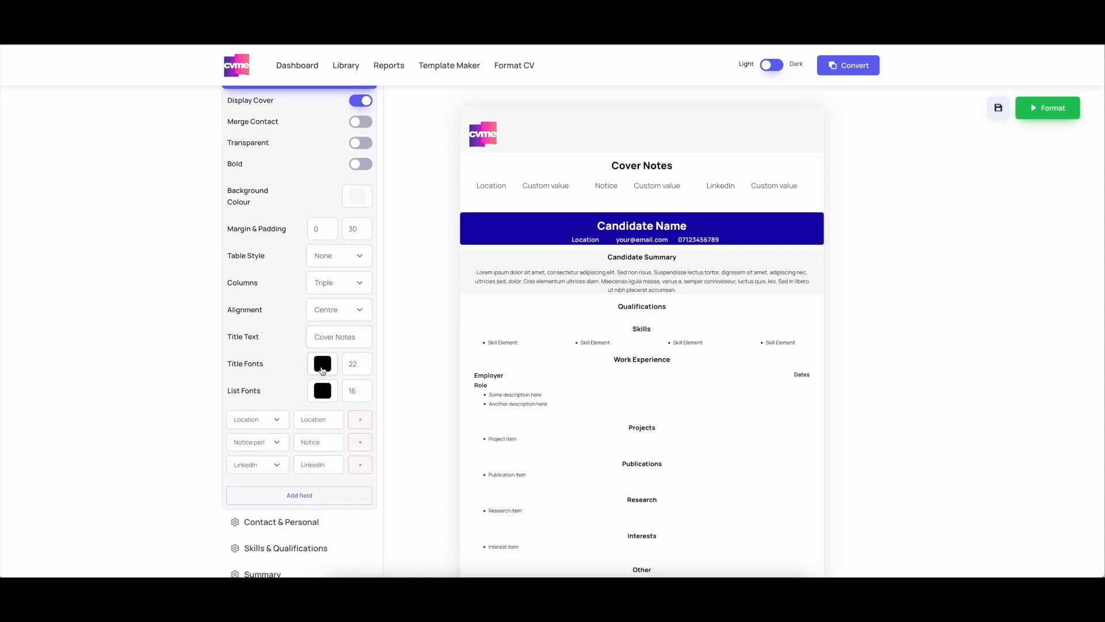
pyautogui.click(323, 368)
pyautogui.moveTo(362, 459); pyautogui.dragTo(366, 457)
pyautogui.click(403, 387)
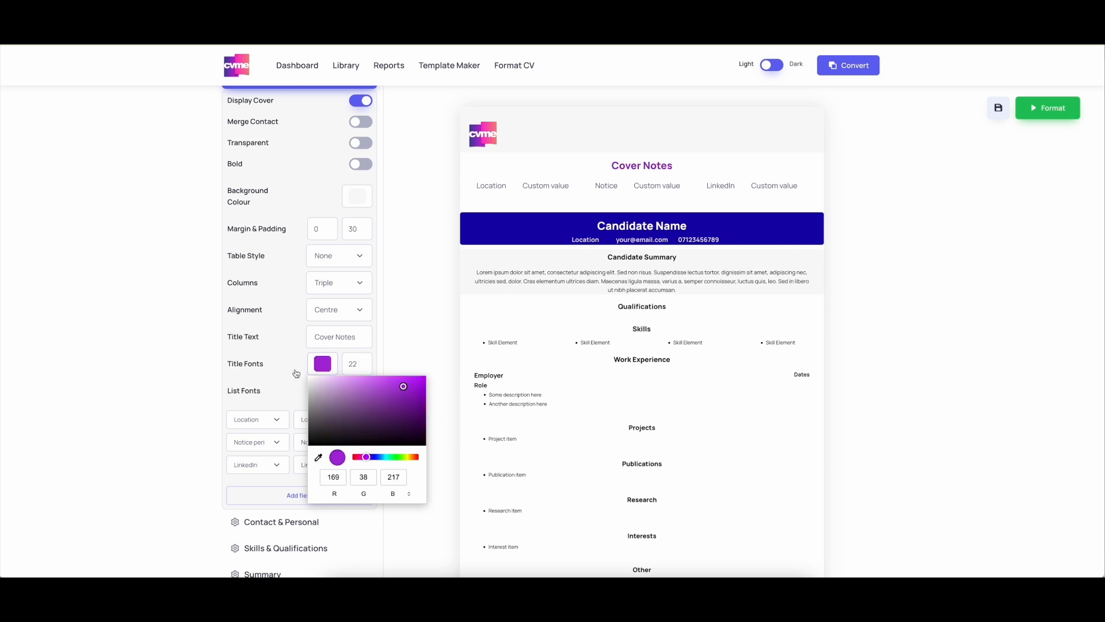
pyautogui.click(290, 387)
# Step: Set the cover sheet's list font colour to black
pyautogui.click(322, 392)
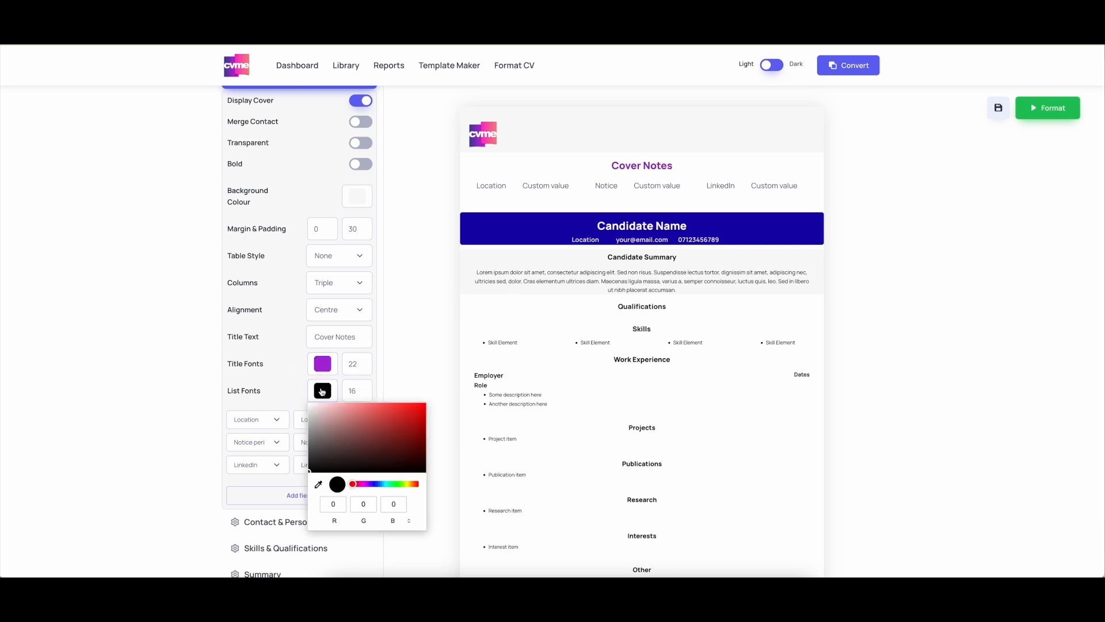
pyautogui.click(310, 450)
pyautogui.moveTo(309, 450); pyautogui.dragTo(309, 478)
pyautogui.click(286, 392)
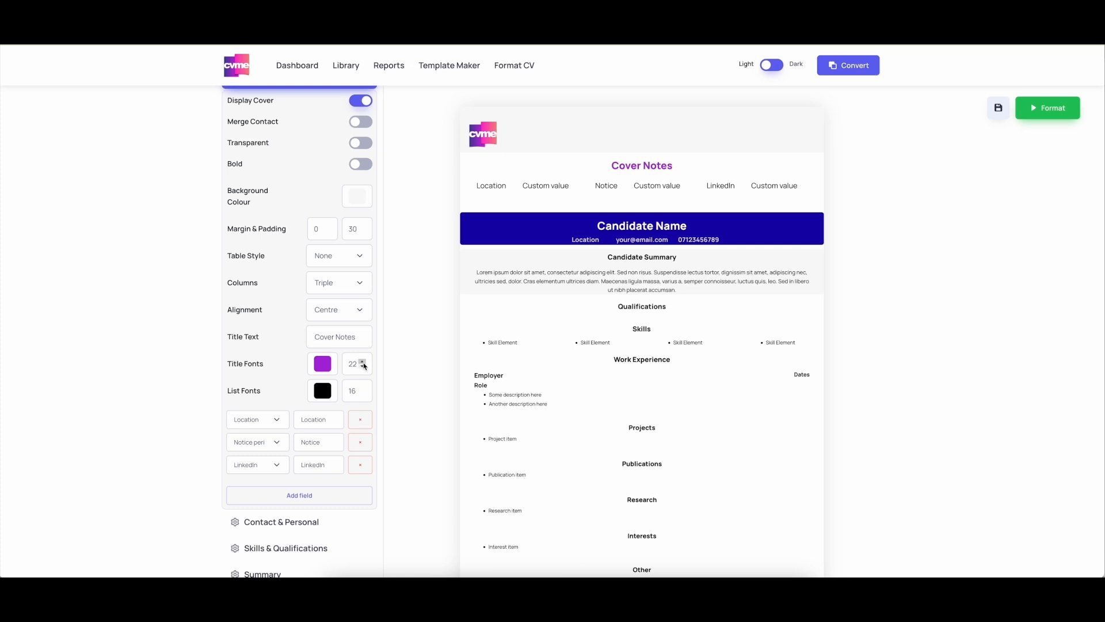
# Step: Try a larger cover sheet margin and return it to 0
pyautogui.scroll(2, 364, 367)
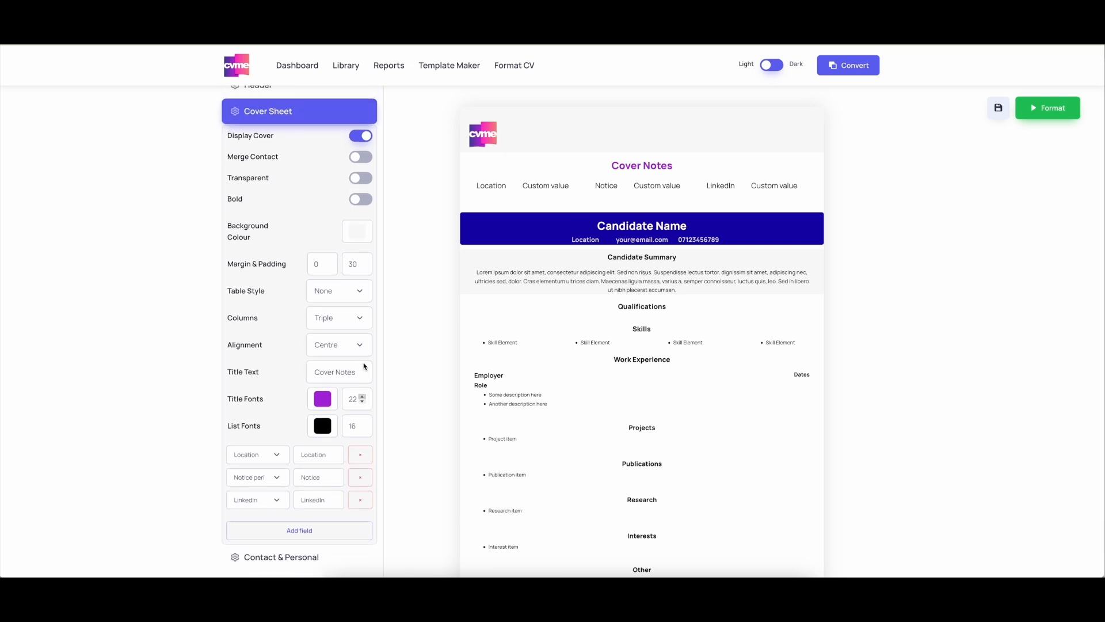
pyautogui.scroll(1, 363, 362)
pyautogui.click(332, 287)
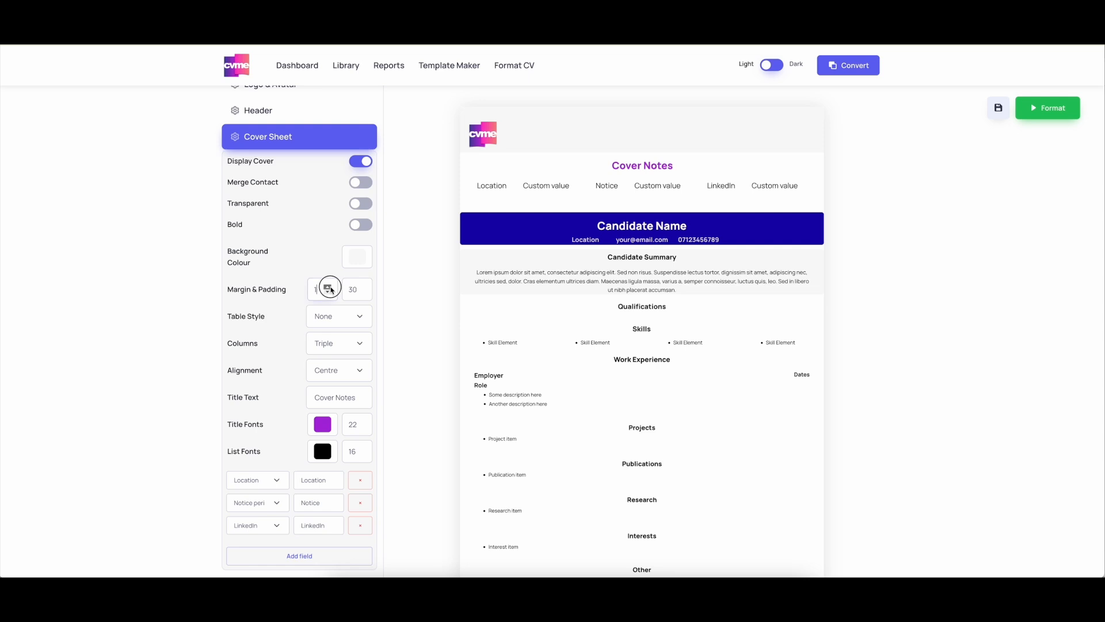
pyautogui.click(330, 294)
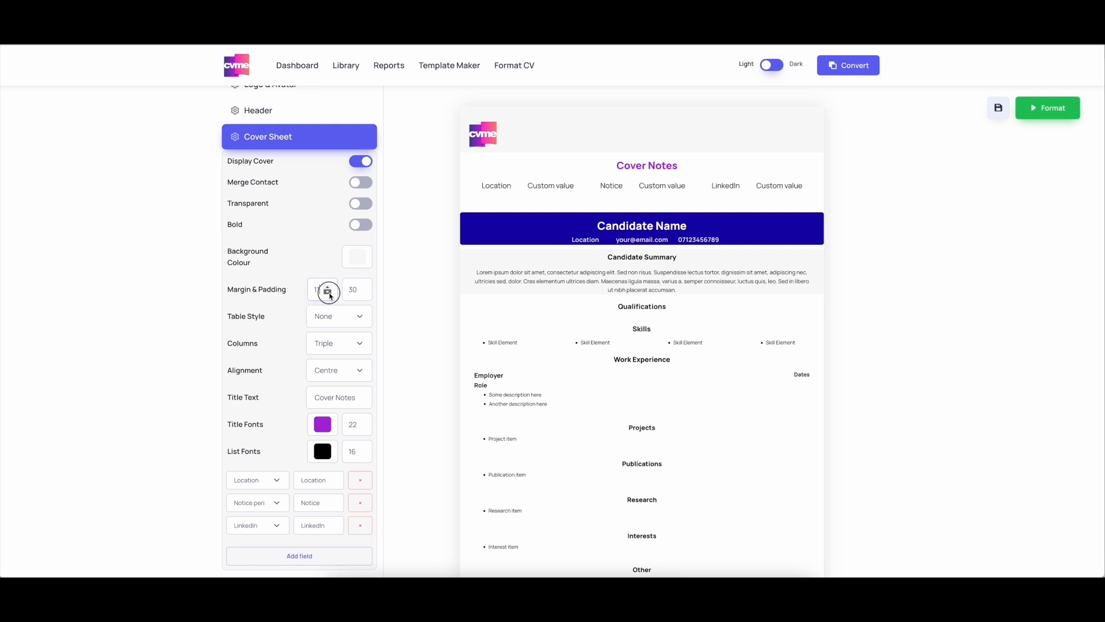
pyautogui.click(328, 293)
pyautogui.click(328, 293)
pyautogui.click(328, 293)
pyautogui.click(329, 293)
pyautogui.click(329, 293)
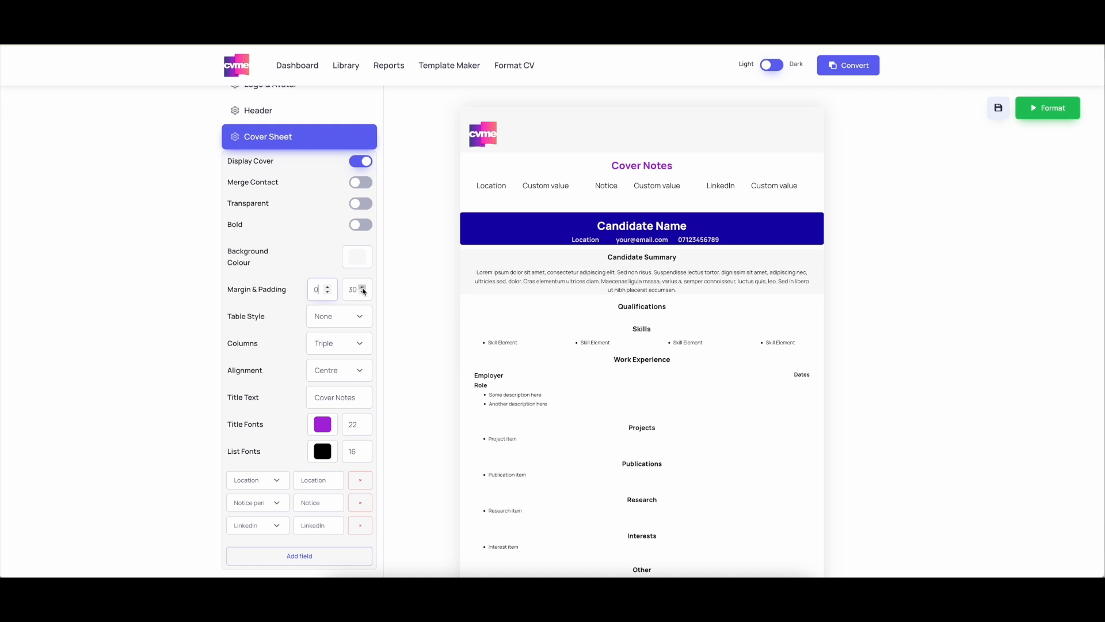
# Step: Set the cover sheet's padding to 35
pyautogui.click(363, 292)
pyautogui.click(363, 291)
pyautogui.click(363, 292)
pyautogui.click(364, 293)
pyautogui.click(363, 293)
pyautogui.click(364, 293)
pyautogui.click(363, 293)
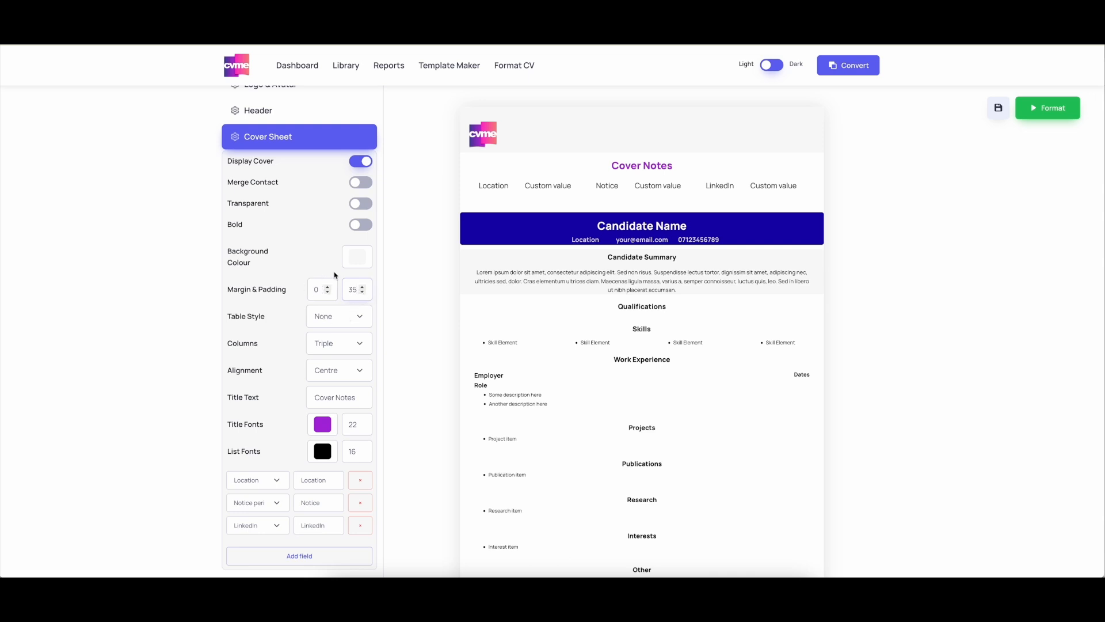
# Step: Set the cover sheet's background colour to white, RGB 255, 255, 255
pyautogui.click(357, 266)
pyautogui.moveTo(345, 276)
pyautogui.mouseDown()
pyautogui.moveTo(397, 274)
pyautogui.moveTo(345, 266)
pyautogui.mouseUp()
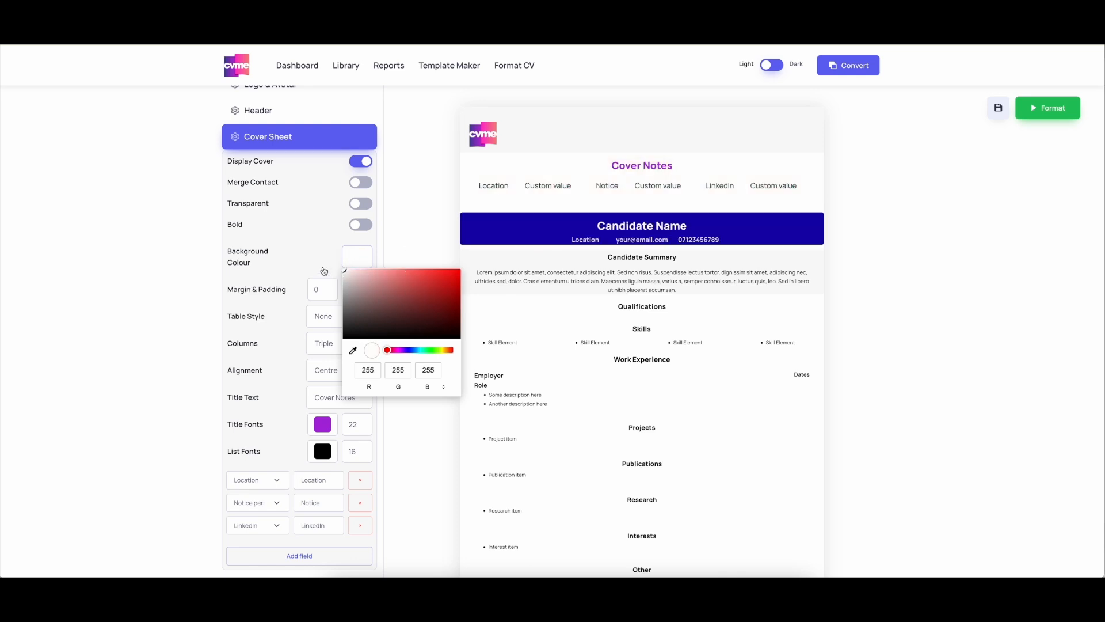
pyautogui.click(304, 243)
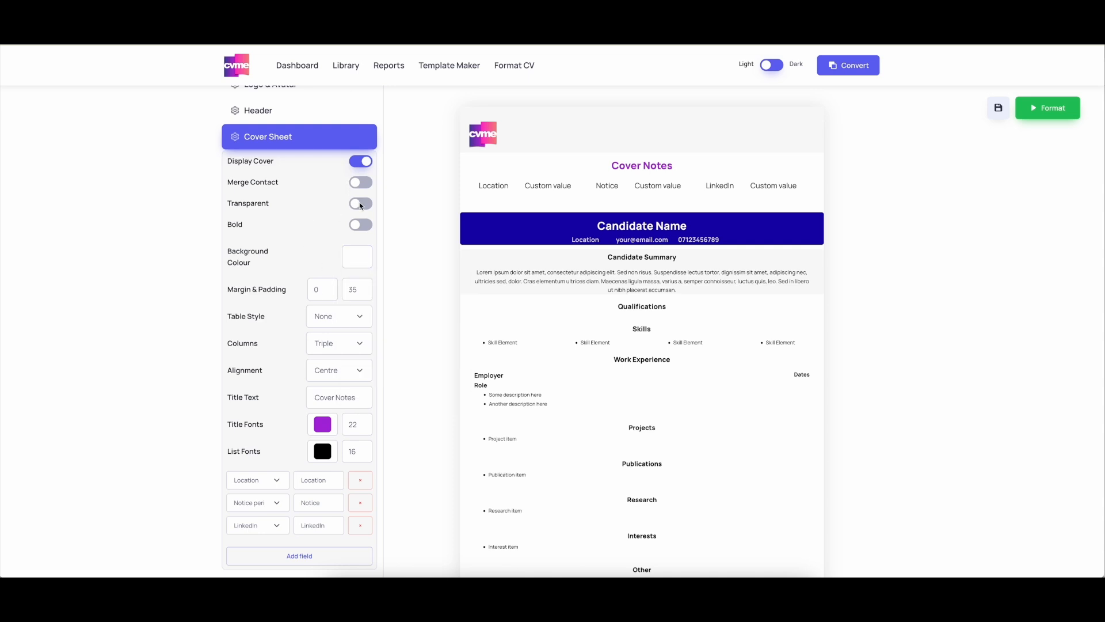
# Step: Make the cover sheet labels bold and merge the cover fields with the contact section
pyautogui.click(363, 226)
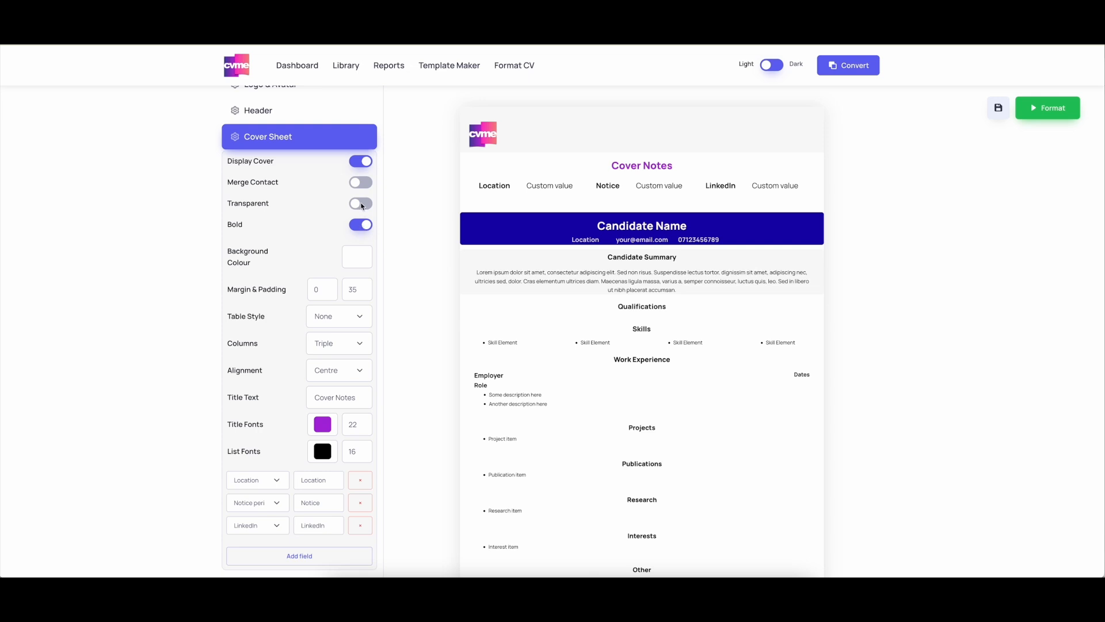
pyautogui.click(361, 184)
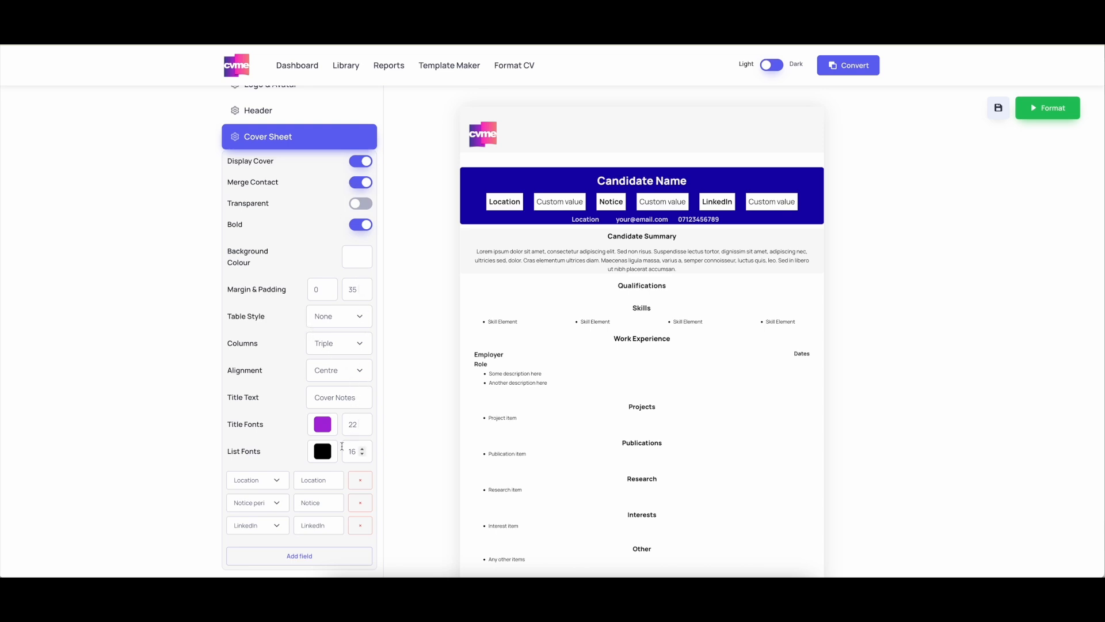
# Step: Set the list font colour to white, RGB 255, 255, 255, and make the cover sheet background transparent
pyautogui.click(323, 456)
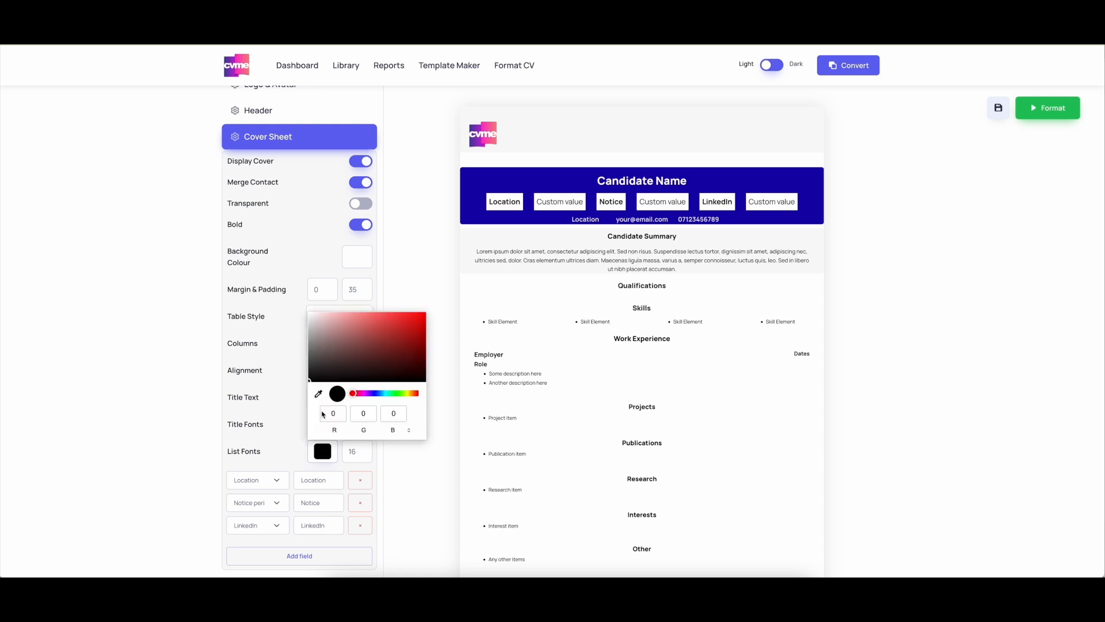
pyautogui.moveTo(311, 380); pyautogui.dragTo(299, 311)
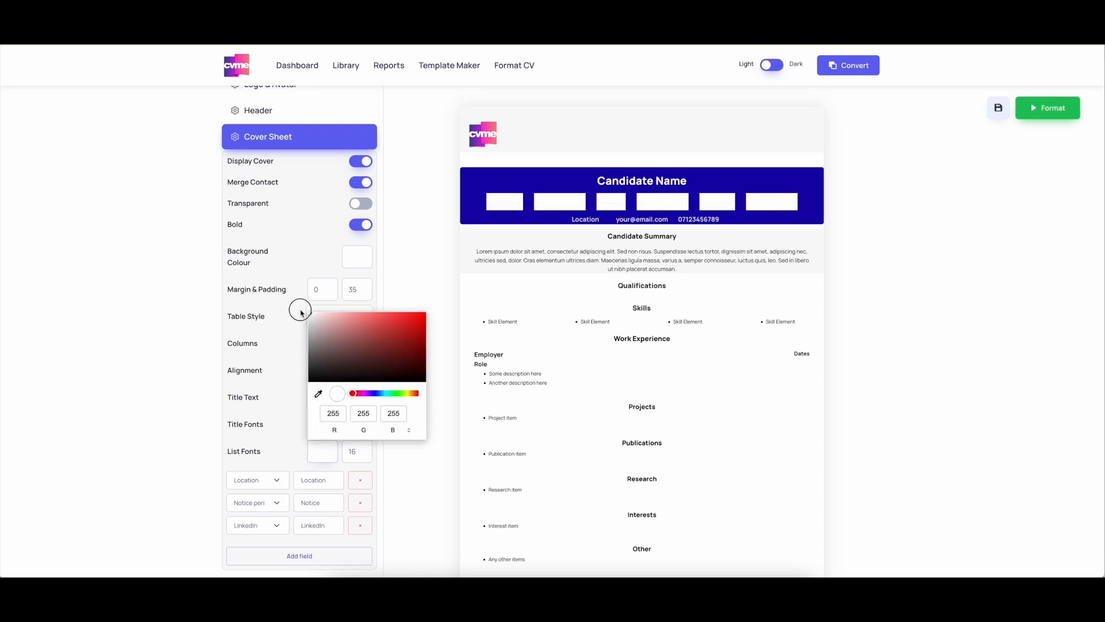
pyautogui.click(277, 282)
pyautogui.click(359, 205)
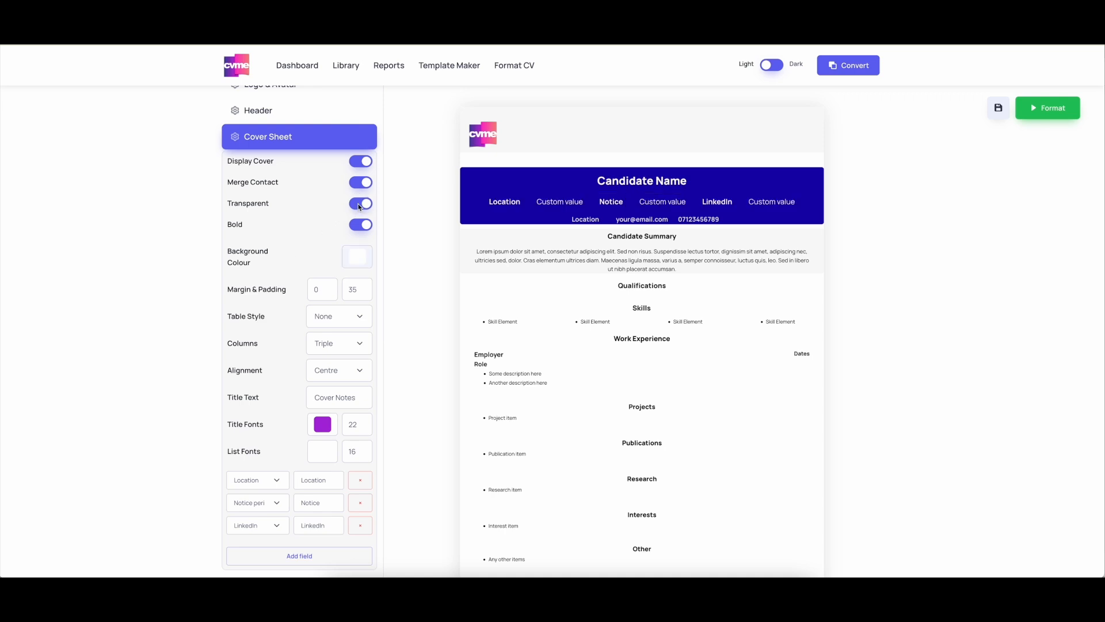